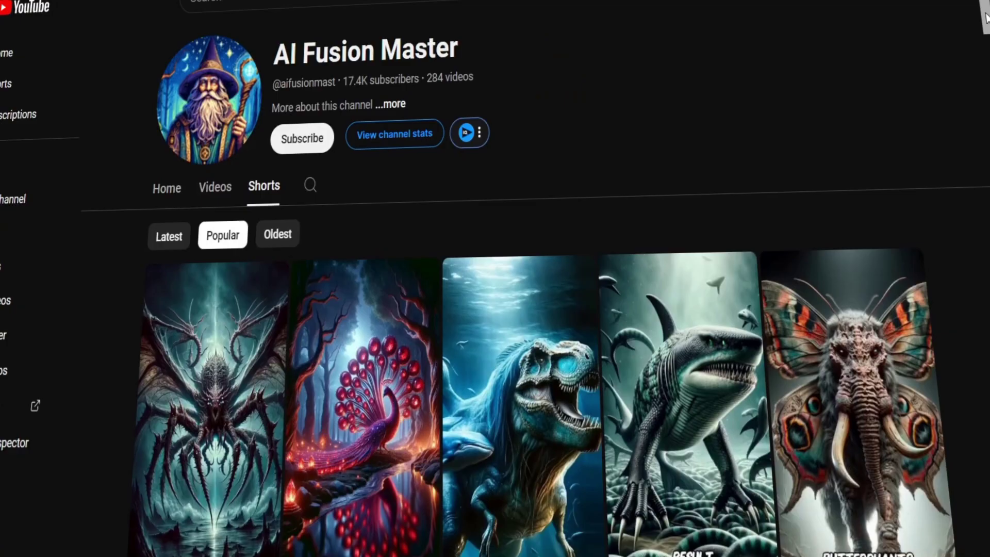
Scroll down the channel profile and open the pinned USA eagle warrior video.
{"action": "scroll", "coordinate": [516, 310], "scroll_direction": "down", "scroll_amount": 3}
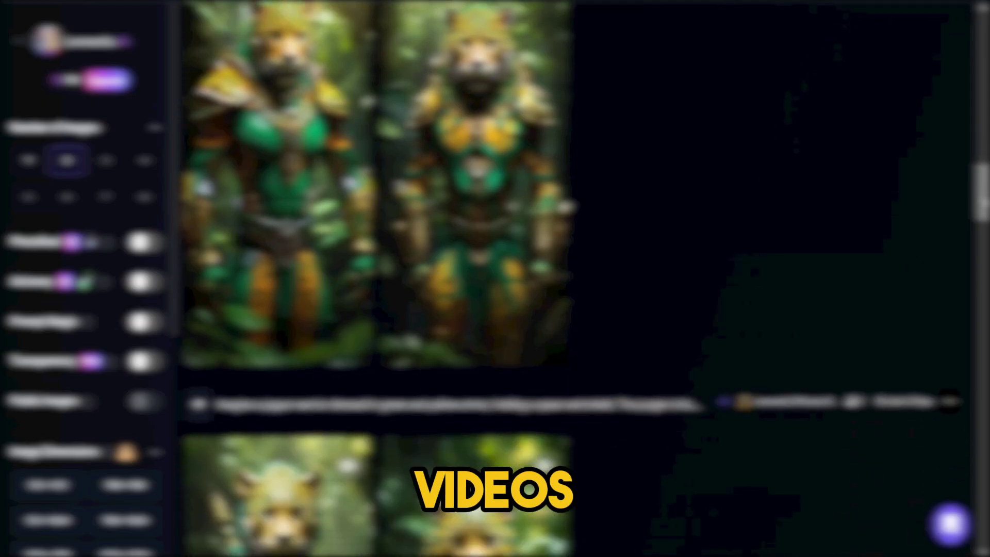
{"action": "scroll", "coordinate": [377, 279], "scroll_direction": "down", "scroll_amount": 4}
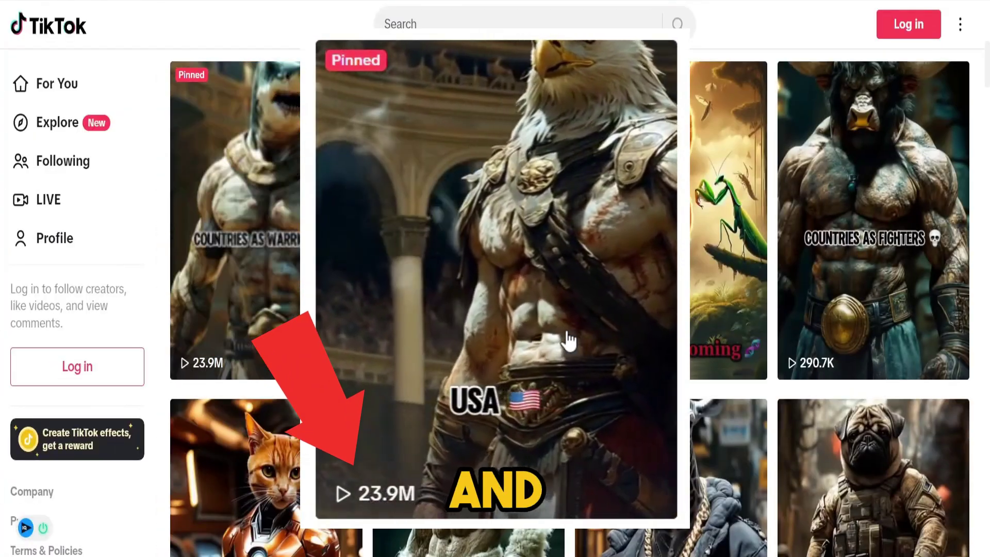
{"action": "left_click", "coordinate": [569, 340]}
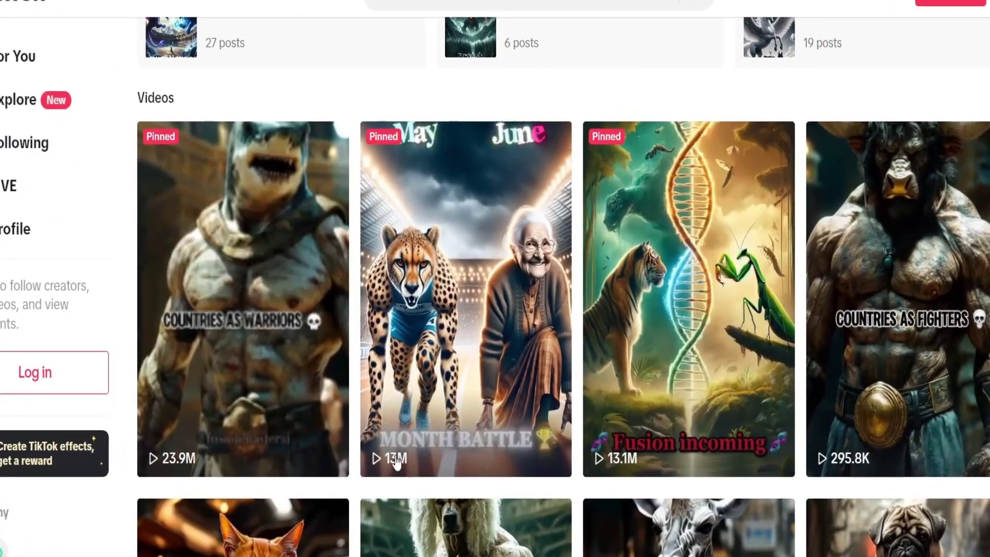
Scroll through the profile's Countries as Warriors, Rappers, Soldiers and Final Bosses videos.
{"action": "scroll", "coordinate": [401, 468], "scroll_direction": "down", "scroll_amount": 5}
{"action": "scroll", "coordinate": [495, 309], "scroll_direction": "down", "scroll_amount": 2}
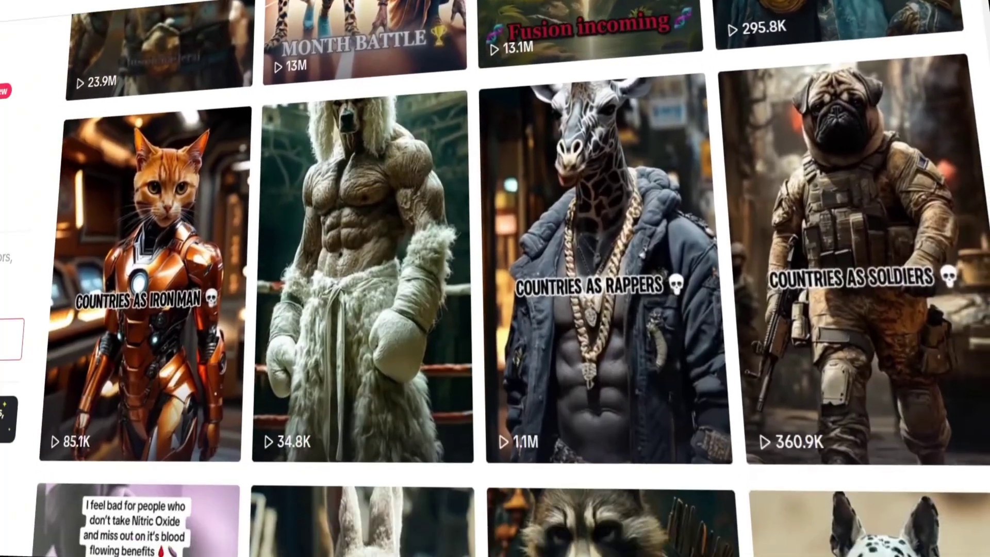
{"action": "scroll", "coordinate": [495, 309], "scroll_direction": "down", "scroll_amount": 5}
{"action": "scroll", "coordinate": [495, 310], "scroll_direction": "down", "scroll_amount": 4}
{"action": "scroll", "coordinate": [496, 310], "scroll_direction": "down", "scroll_amount": 3}
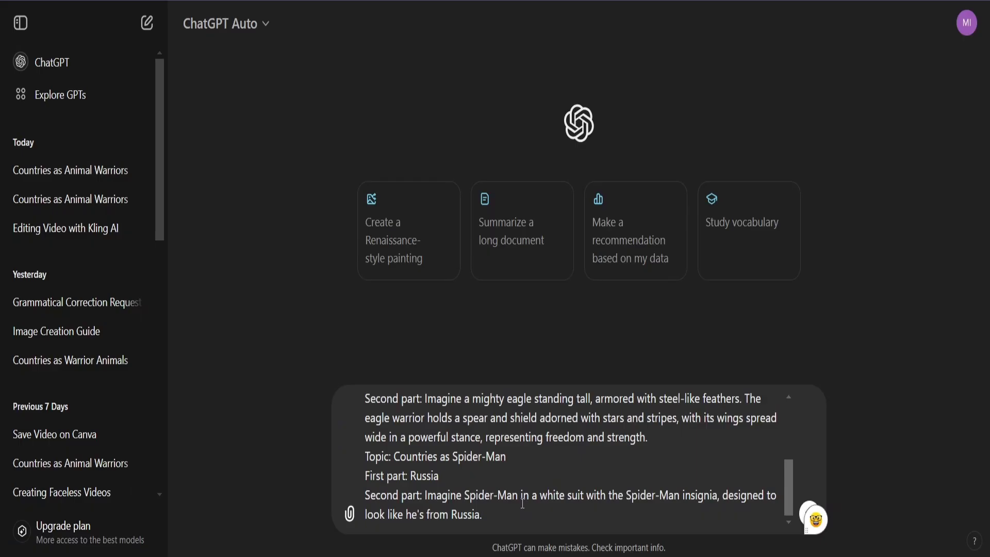
Submit the countries-as-animal-warriors prompt with its two reference examples to ChatGPT.
{"action": "left_click", "coordinate": [813, 517]}
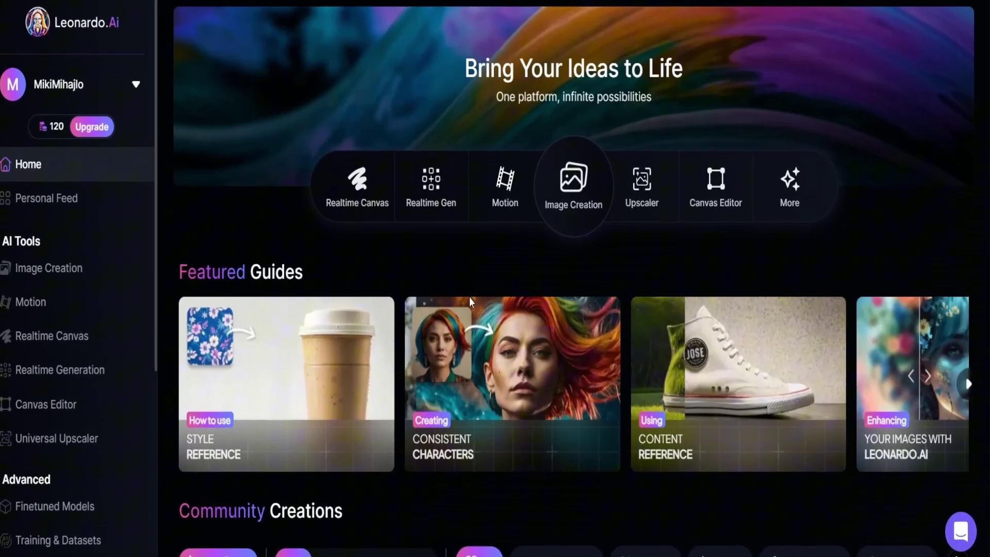
Open Image Creation and switch it to the legacy interface.
{"action": "left_click", "coordinate": [578, 184]}
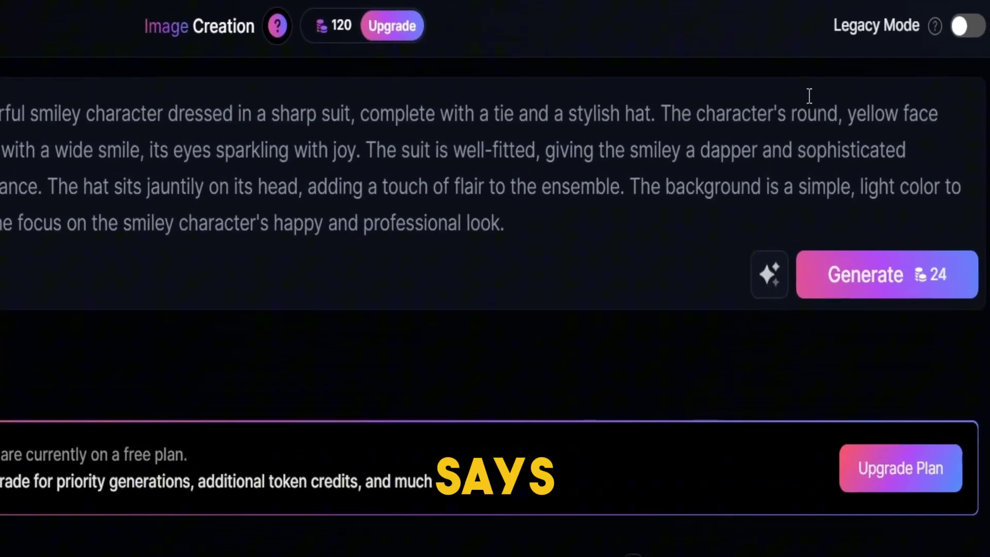
{"action": "mouse_move", "coordinate": [884, 34]}
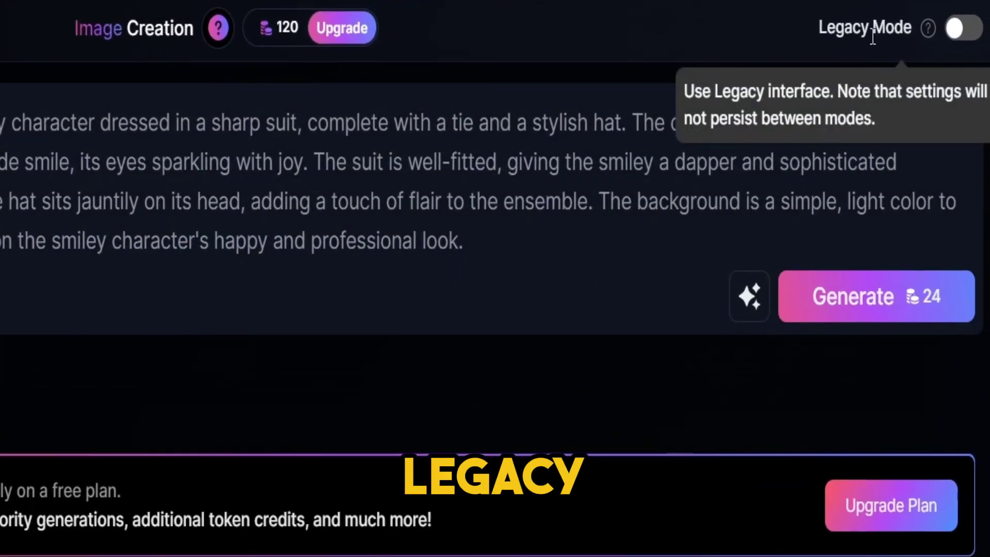
{"action": "left_click", "coordinate": [960, 31]}
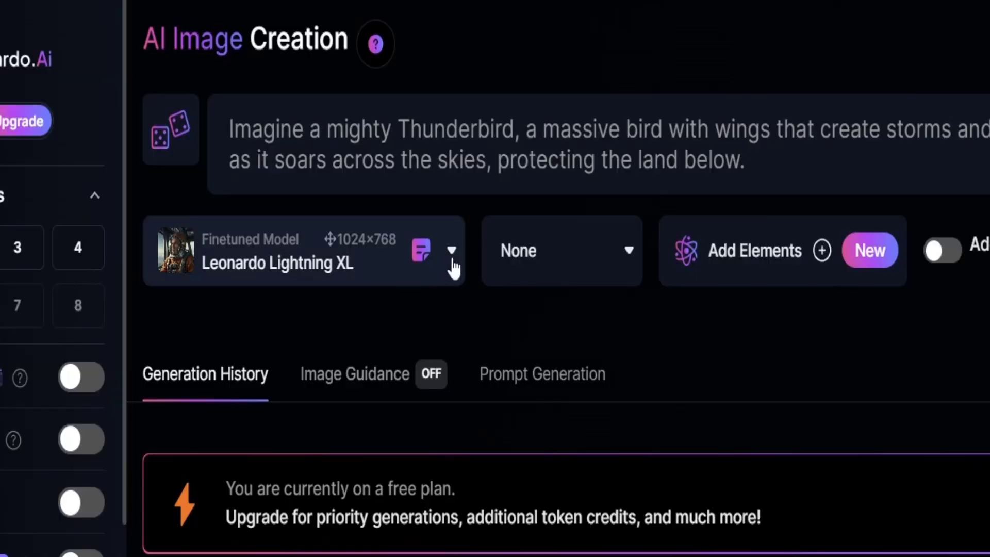
Choose the Leonardo Diffusion XL model and a 9:16 portrait aspect ratio.
{"action": "left_click", "coordinate": [453, 264]}
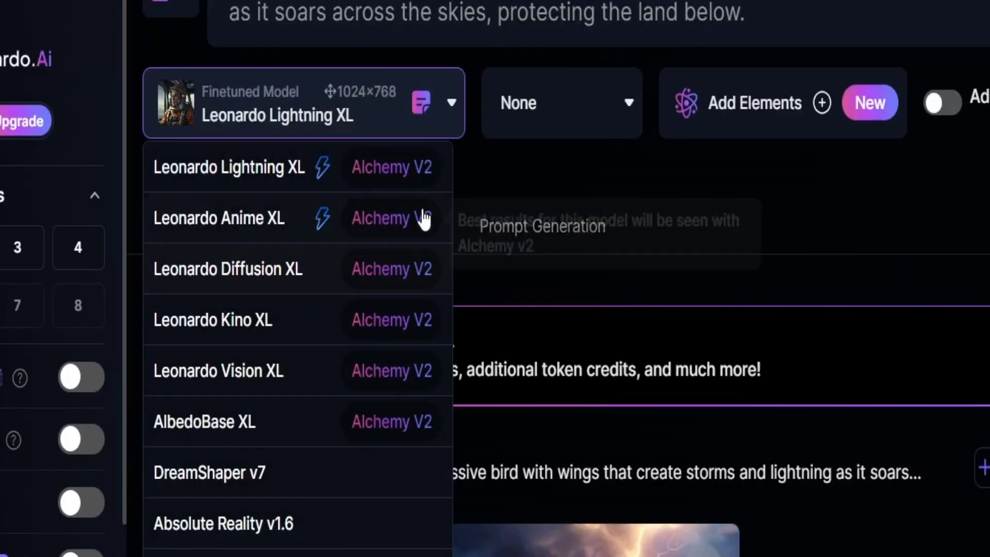
{"action": "left_click", "coordinate": [189, 283]}
{"action": "scroll", "coordinate": [3, 361], "scroll_direction": "down", "scroll_amount": 5}
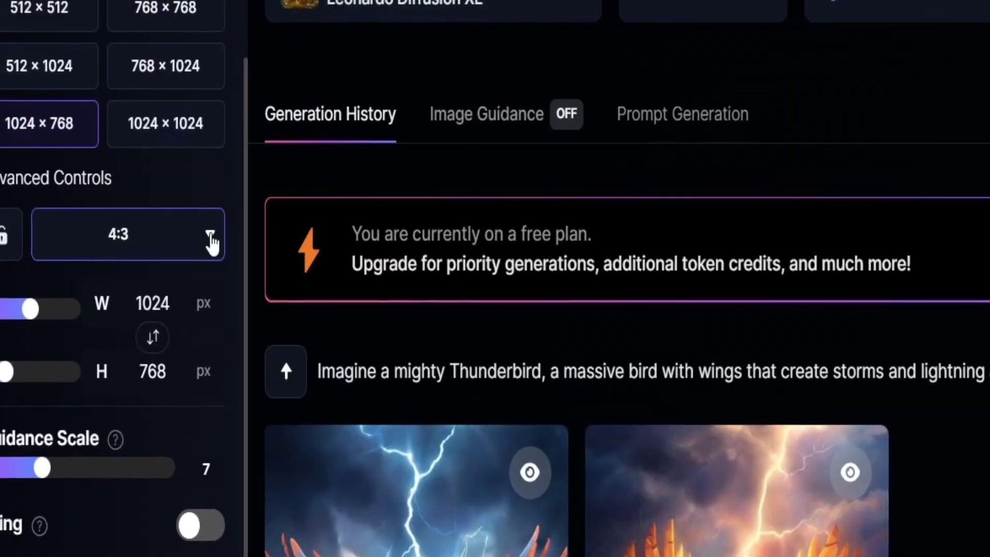
{"action": "left_click", "coordinate": [217, 240]}
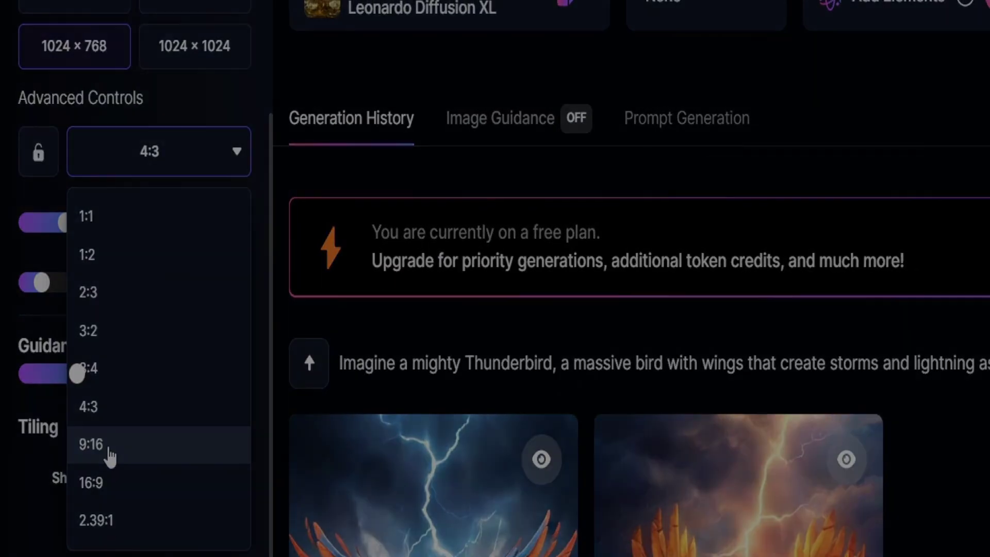
{"action": "left_click", "coordinate": [106, 458]}
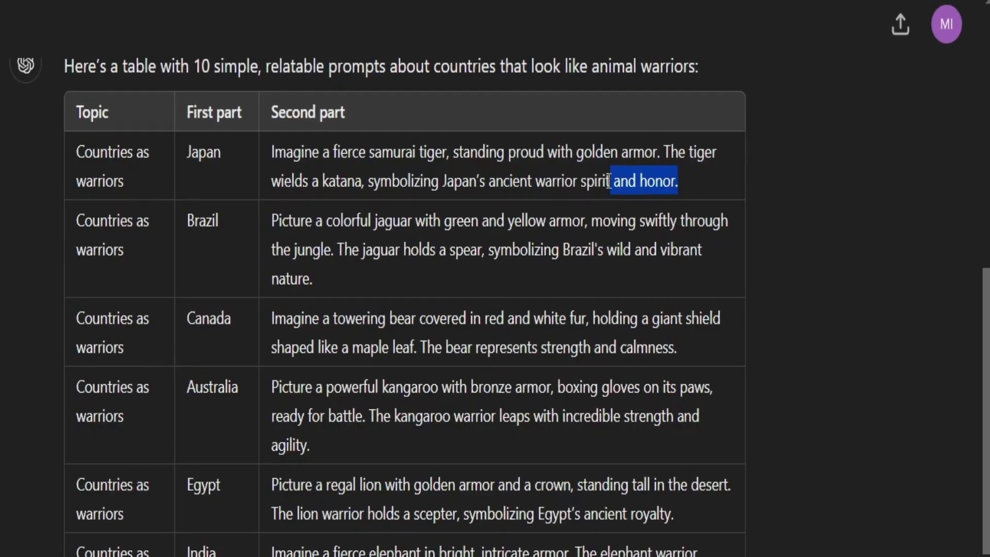
Copy the Japan samurai tiger prompt into Leonardo and generate its images.
{"action": "left_click_drag", "start_coordinate": [608, 181], "coordinate": [271, 152]}
{"action": "right_click", "coordinate": [286, 157]}
{"action": "left_click", "coordinate": [353, 165]}
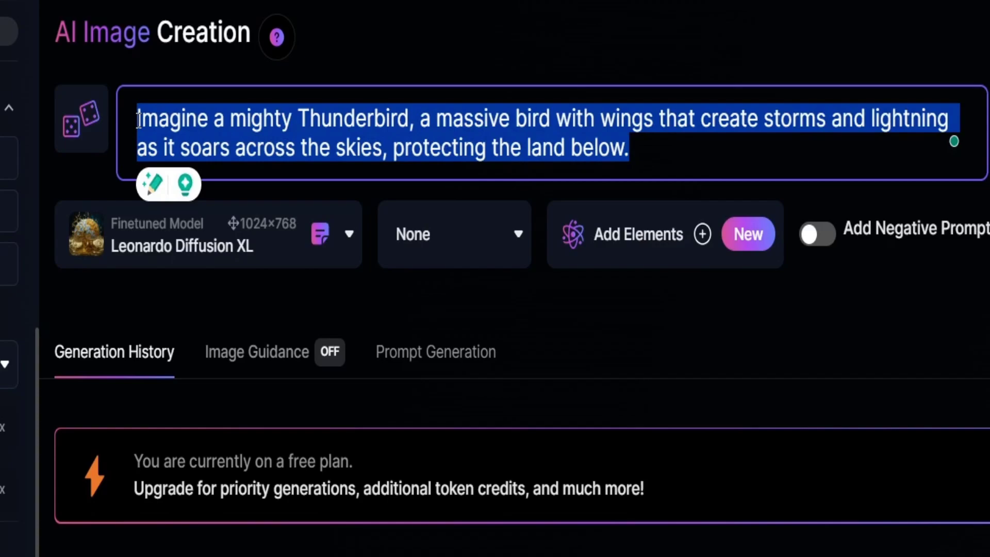
{"action": "key", "text": "ctrl+v"}
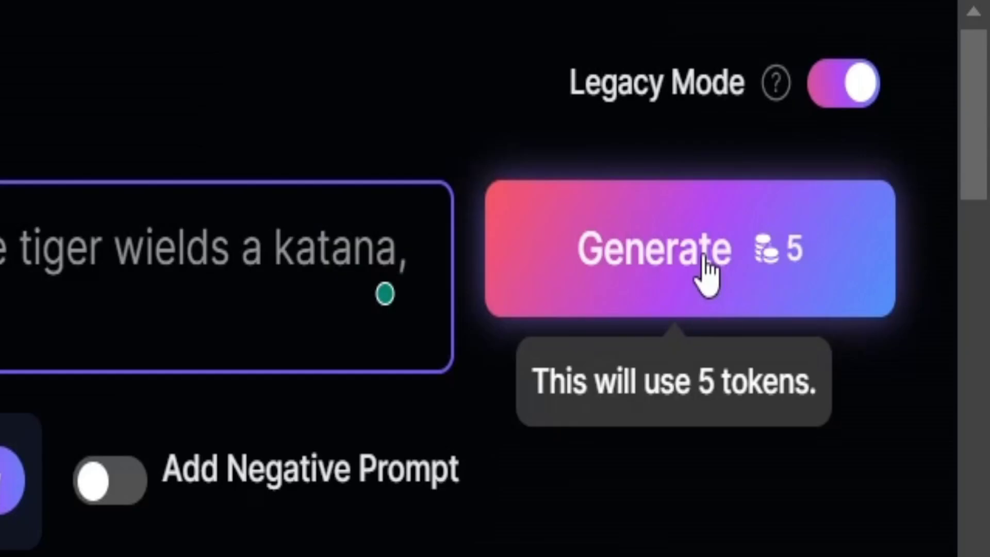
{"action": "left_click", "coordinate": [708, 274]}
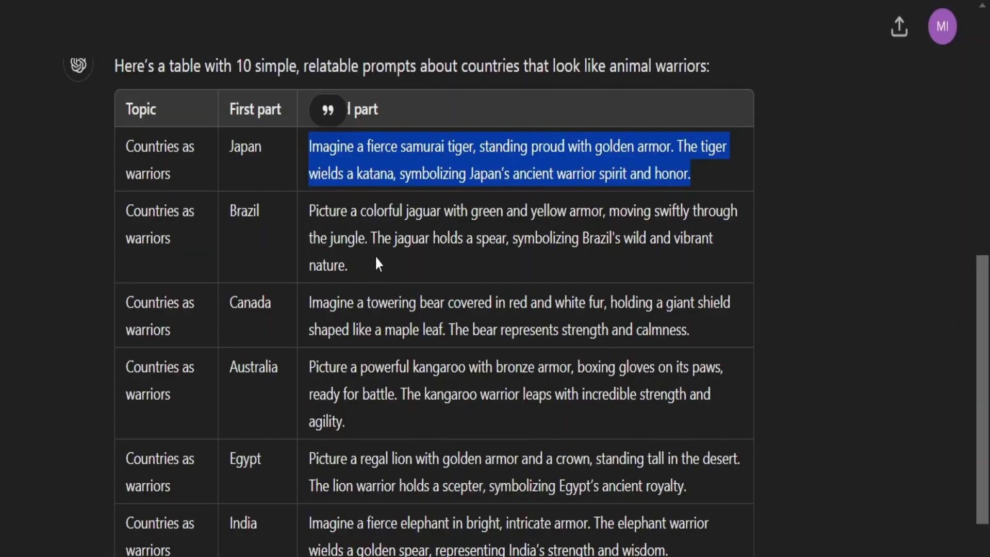
Generate images from the Brazil jaguar prompt, then select the Canada bear prompt.
{"action": "left_click_drag", "start_coordinate": [379, 264], "coordinate": [315, 216]}
{"action": "key", "text": "ctrl+c"}
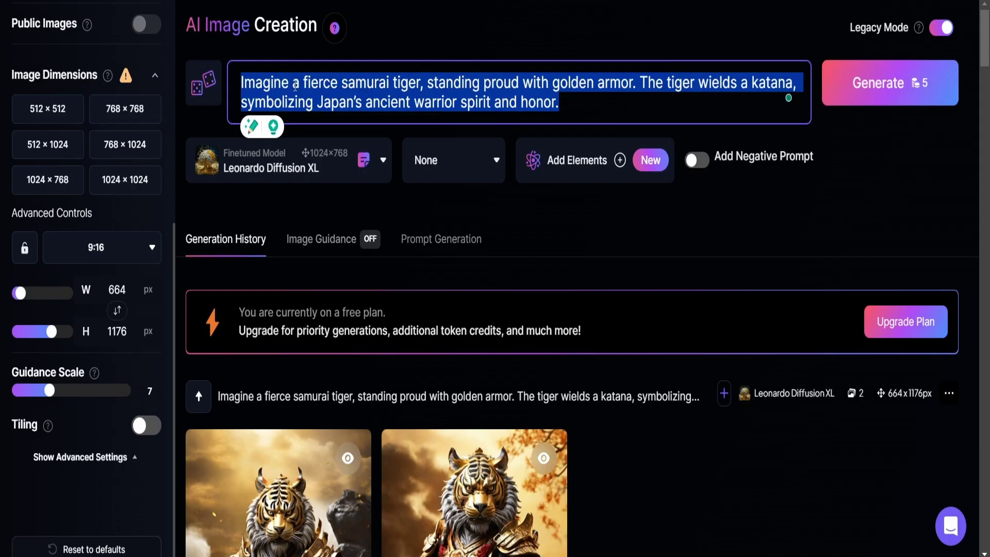
{"action": "key", "text": "ctrl+v"}
{"action": "key", "text": "ctrl+Return"}
{"action": "scroll", "coordinate": [635, 239], "scroll_direction": "down", "scroll_amount": 5}
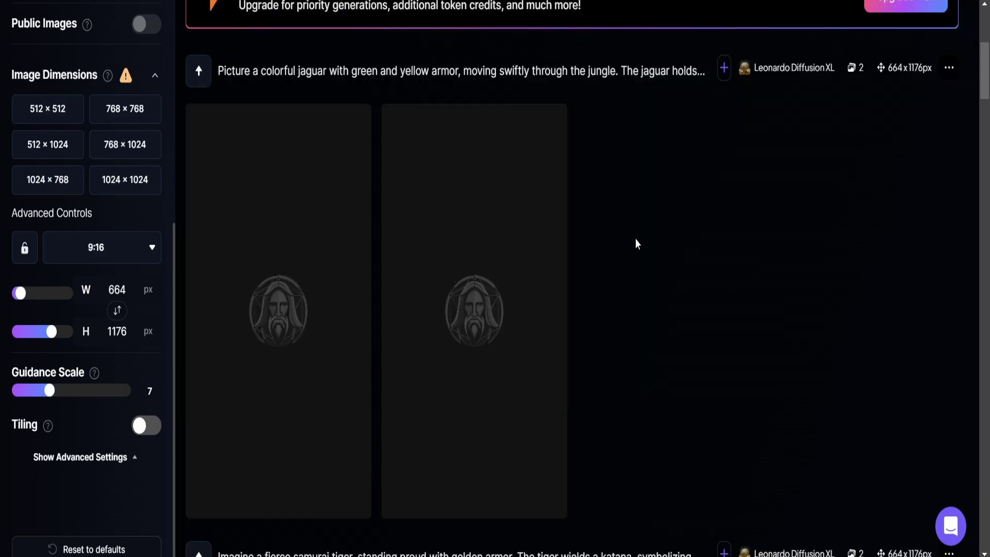
{"action": "left_click_drag", "start_coordinate": [718, 294], "coordinate": [311, 274]}
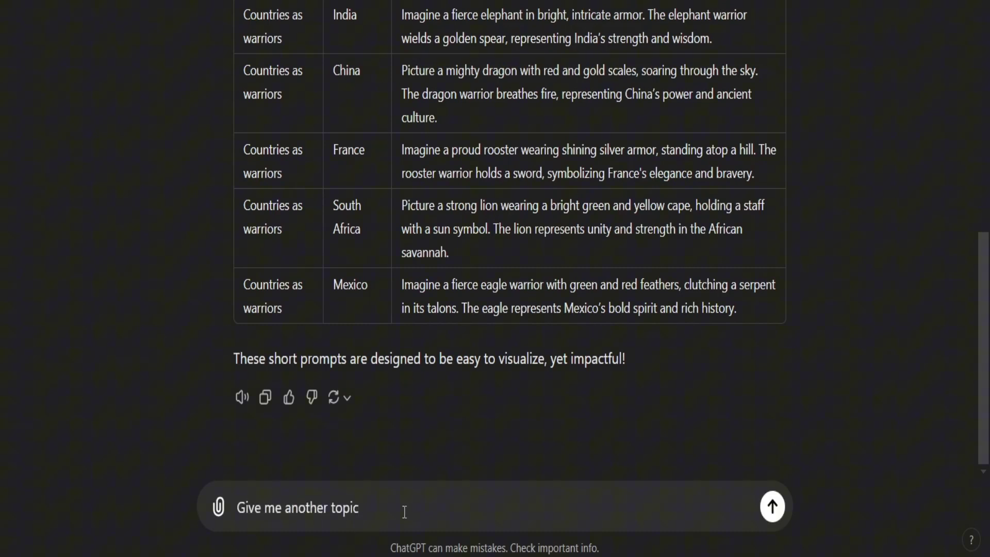
Send 'Give me another topic' to ChatGPT for a new set of prompts.
{"action": "key", "text": "Return"}
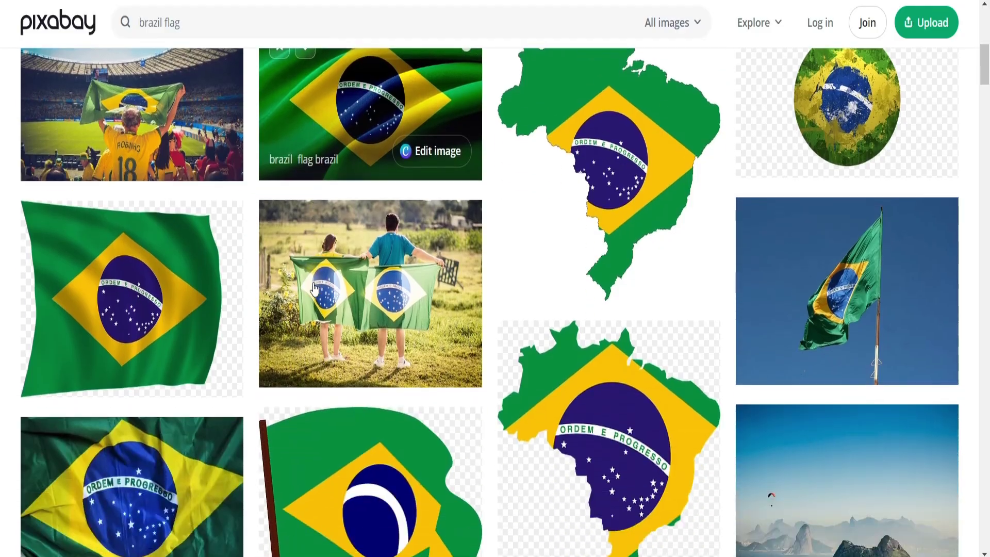
Scroll Pixabay's 'usa flag' results to find the flat USA flag illustration.
{"action": "scroll", "coordinate": [370, 160], "scroll_direction": "down", "scroll_amount": 1}
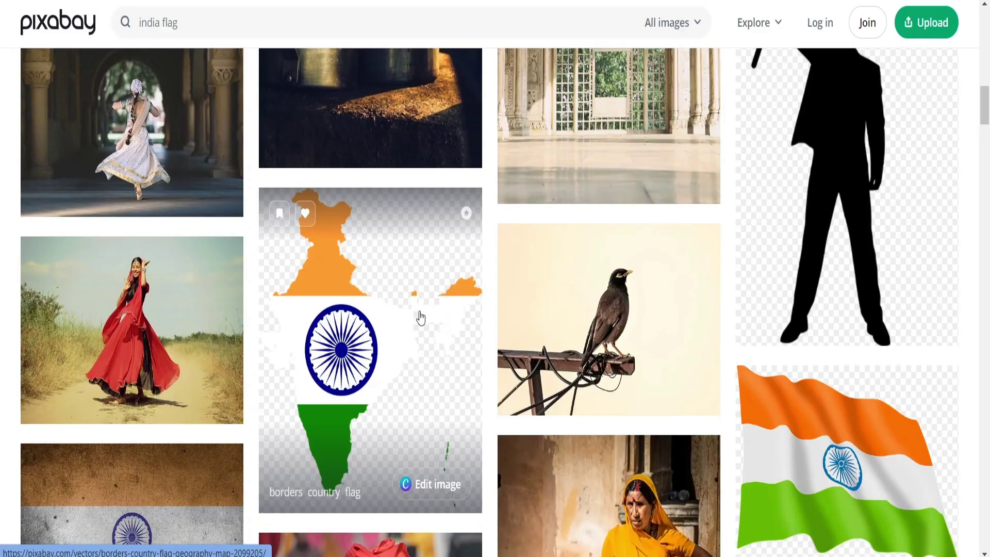
{"action": "scroll", "coordinate": [421, 318], "scroll_direction": "down", "scroll_amount": 8}
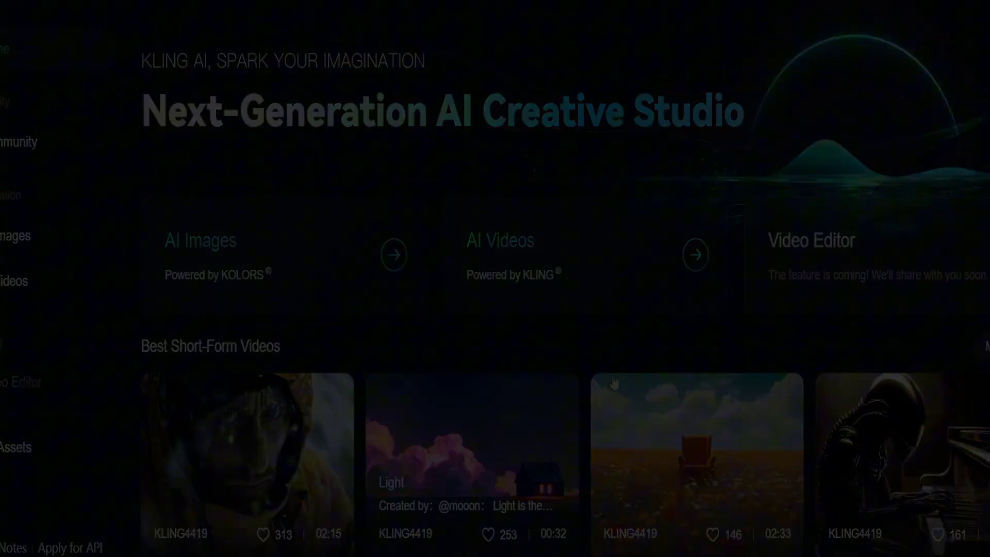
Generate a Kling AI Image to Video clip from the jaguar warrior image.
{"action": "left_click", "coordinate": [592, 258]}
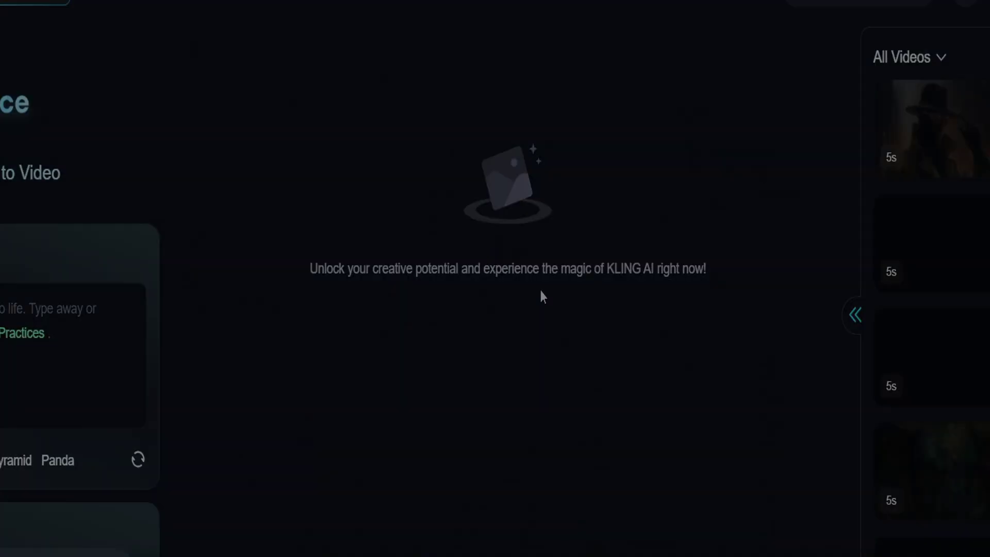
{"action": "left_click", "coordinate": [206, 235]}
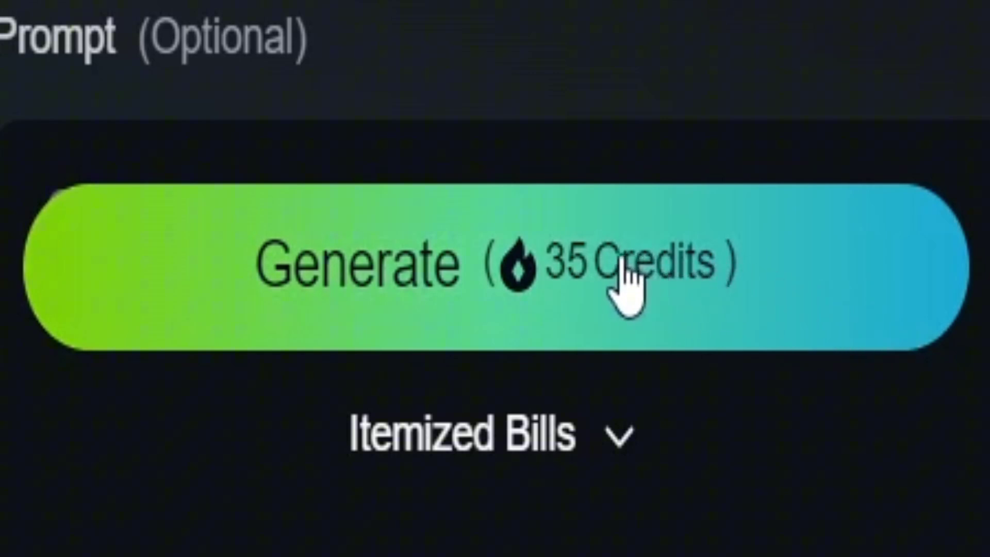
{"action": "left_click", "coordinate": [598, 258]}
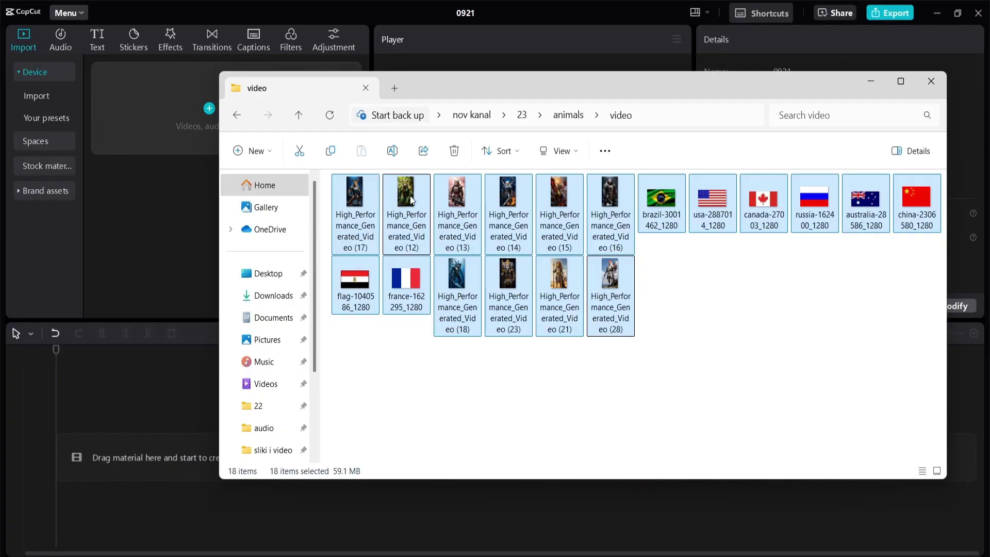
Import the warrior clips and flag images, and set the project ratio to 9:16.
{"action": "left_click_drag", "start_coordinate": [149, 177], "coordinate": [147, 174]}
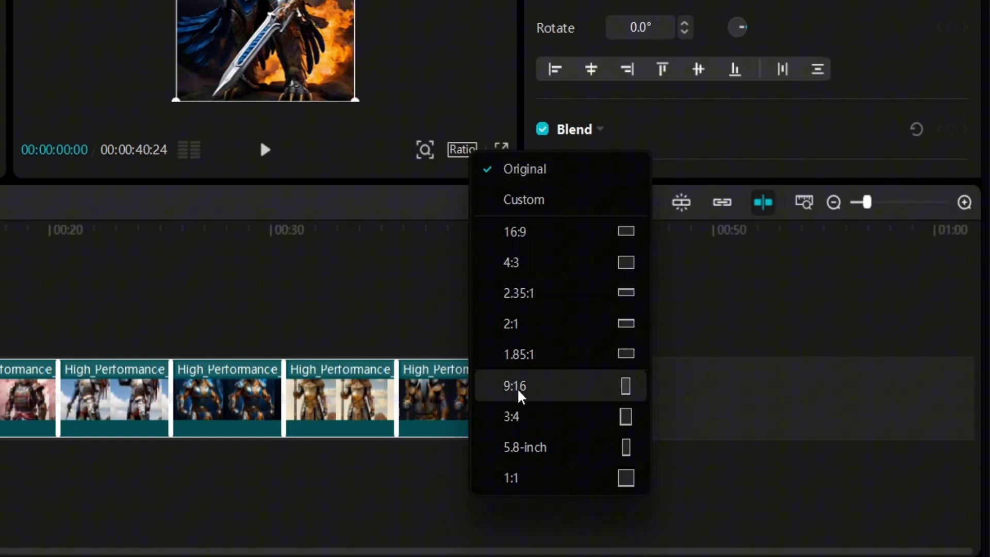
{"action": "left_click", "coordinate": [518, 386]}
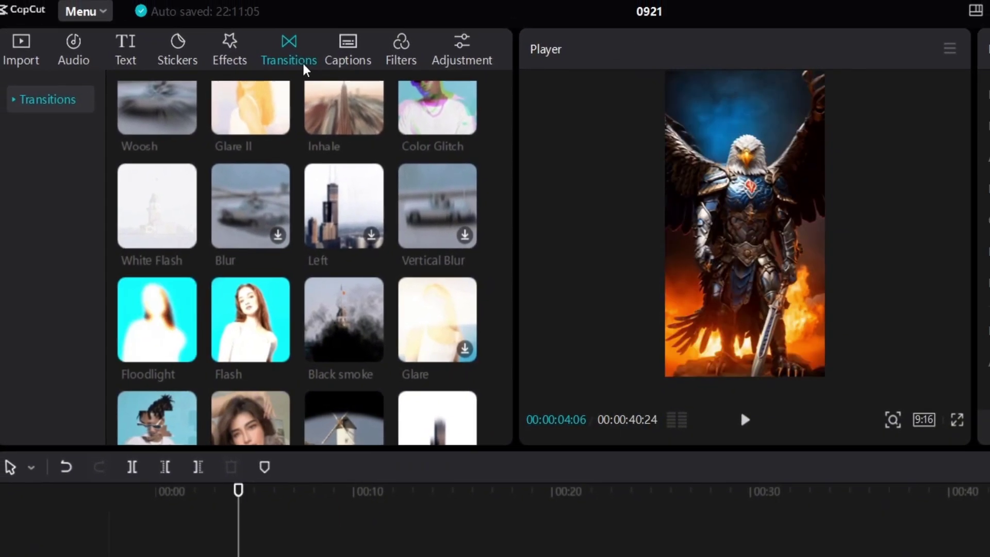
Drop Floodlight between the first two clips, accept duplicate frames, then add it at the next boundaries.
{"action": "left_click_drag", "start_coordinate": [162, 347], "coordinate": [268, 498]}
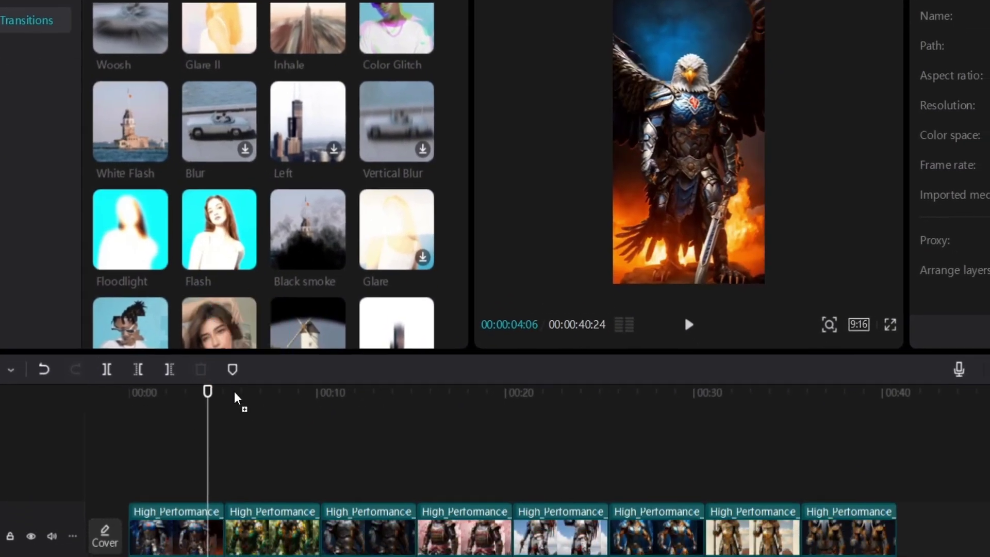
{"action": "left_click_drag", "start_coordinate": [235, 398], "coordinate": [225, 520]}
{"action": "left_click_drag", "start_coordinate": [191, 457], "coordinate": [194, 457]}
{"action": "left_click", "coordinate": [702, 290]}
{"action": "left_click_drag", "start_coordinate": [109, 159], "coordinate": [291, 452]}
{"action": "left_click_drag", "start_coordinate": [109, 158], "coordinate": [741, 451]}
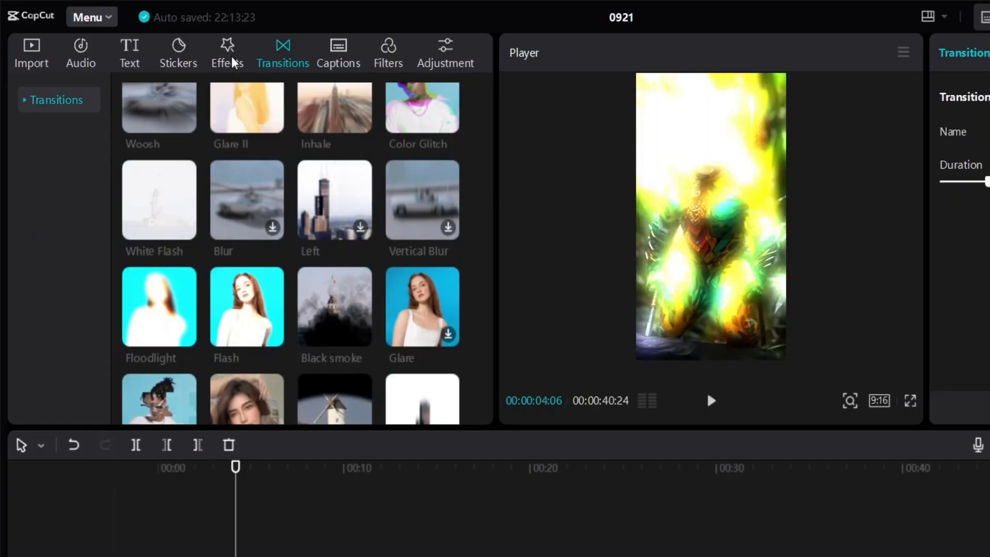
Place a Shake effect above the first transition, trim its start, and paste copies at the others.
{"action": "left_click", "coordinate": [227, 52]}
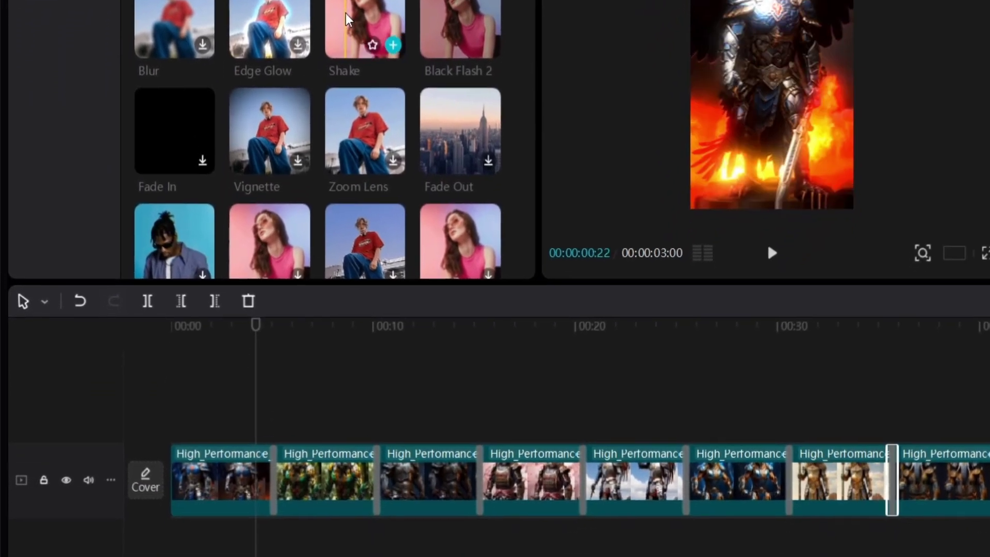
{"action": "left_click_drag", "start_coordinate": [351, 103], "coordinate": [256, 449]}
{"action": "left_click_drag", "start_coordinate": [276, 323], "coordinate": [231, 355]}
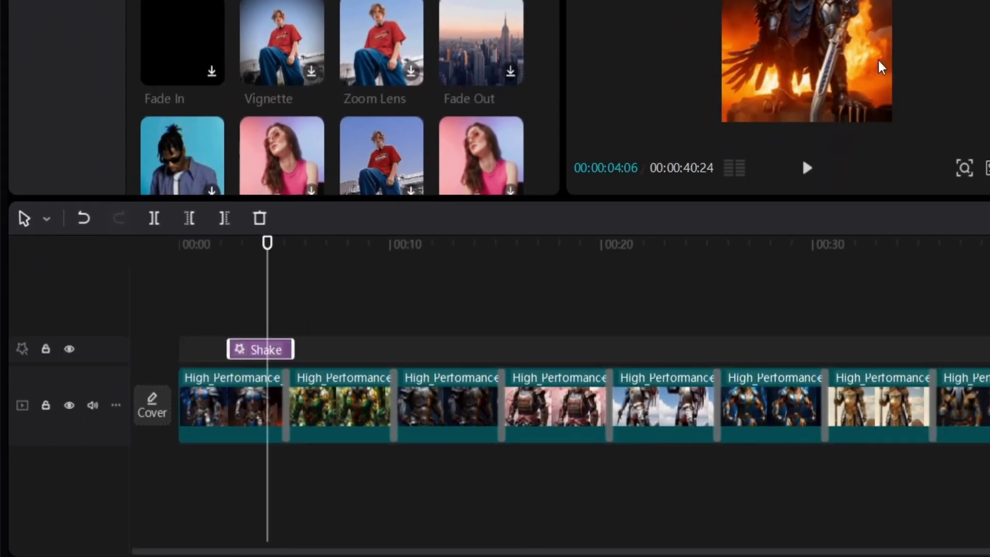
{"action": "scroll", "coordinate": [216, 353], "scroll_direction": "up", "scroll_amount": 4}
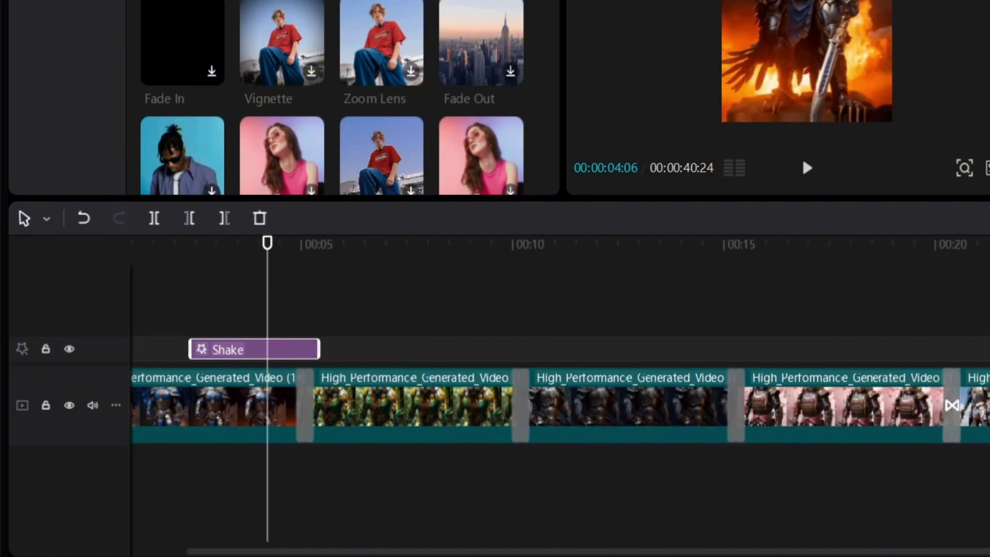
{"action": "left_click_drag", "start_coordinate": [214, 347], "coordinate": [292, 348]}
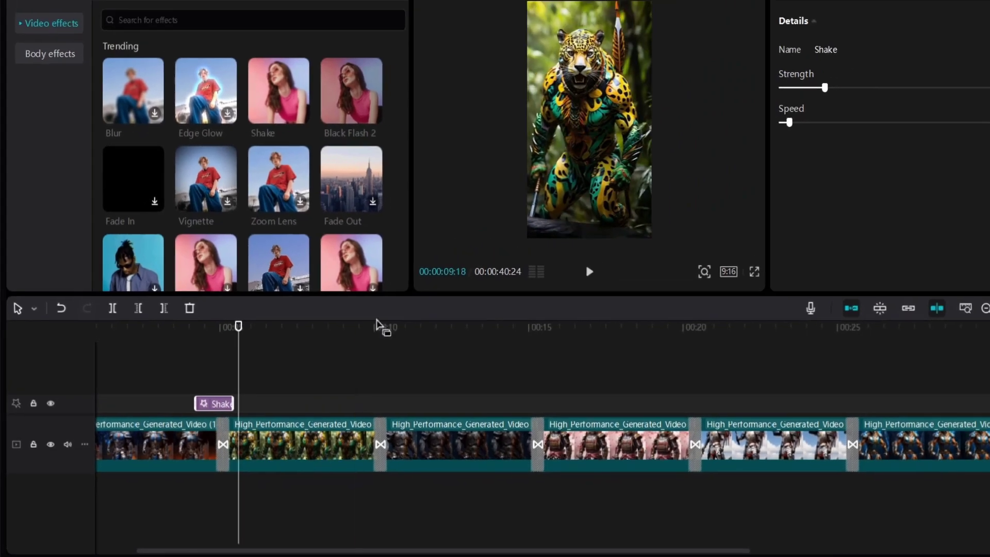
{"action": "key", "text": "ctrl+v"}
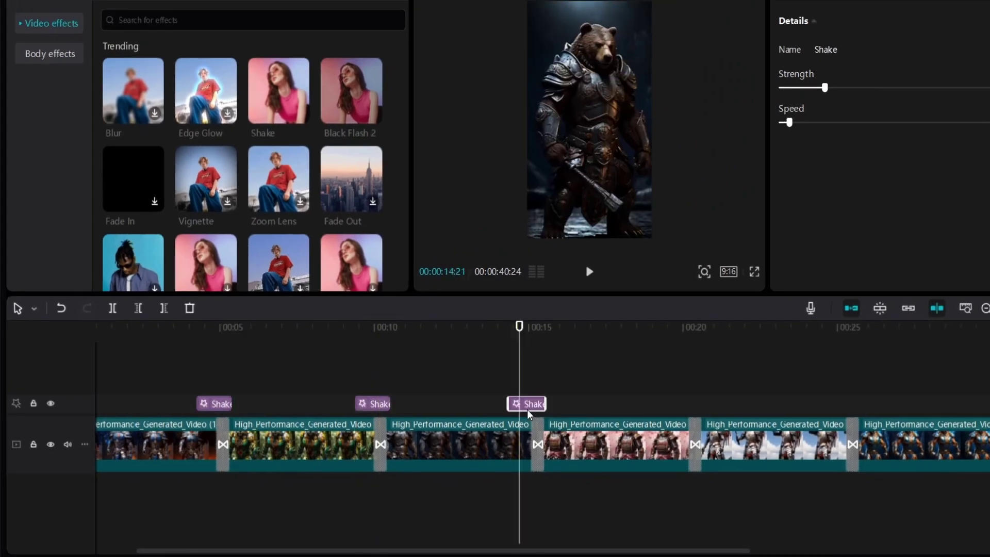
{"action": "key", "text": "ctrl+v"}
{"action": "key", "text": "ctrl+v"}
{"action": "scroll", "coordinate": [654, 392], "scroll_direction": "down", "scroll_amount": 2}
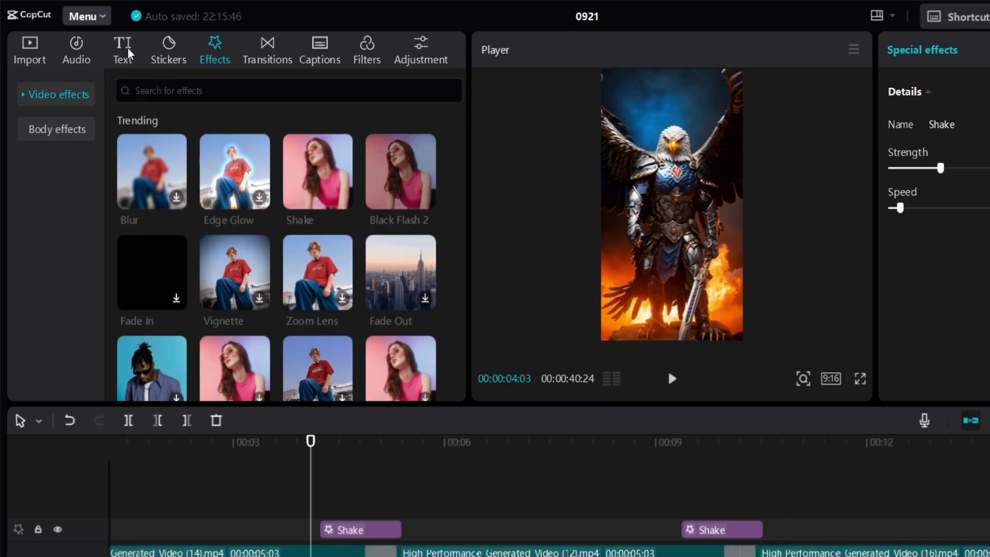
Add a Default text clip above the first warrior clip.
{"action": "left_click", "coordinate": [128, 53]}
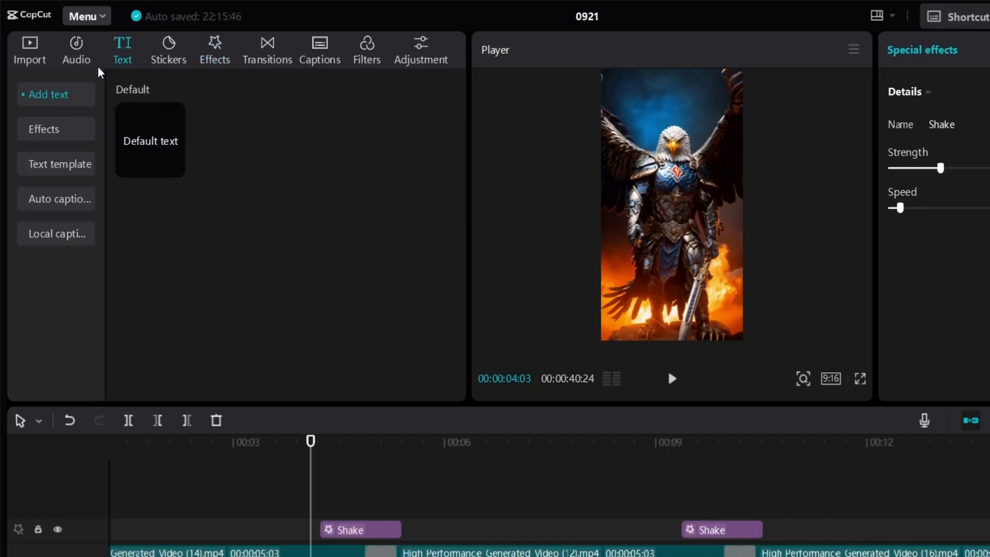
{"action": "left_click_drag", "start_coordinate": [133, 139], "coordinate": [171, 451]}
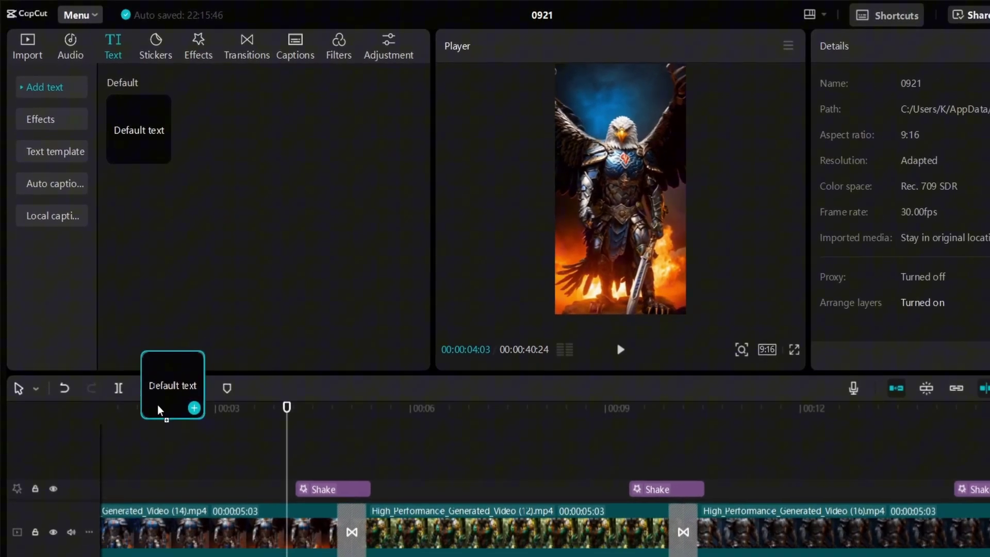
{"action": "left_click_drag", "start_coordinate": [157, 415], "coordinate": [122, 460]}
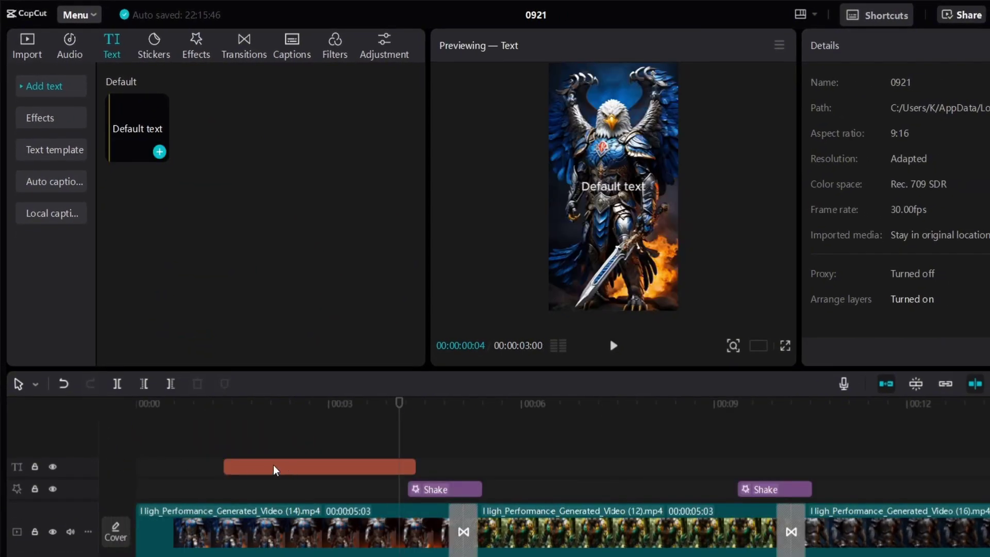
Style the label with the TheBoldFont-Bold font and the outlined preset.
{"action": "left_click", "coordinate": [253, 470]}
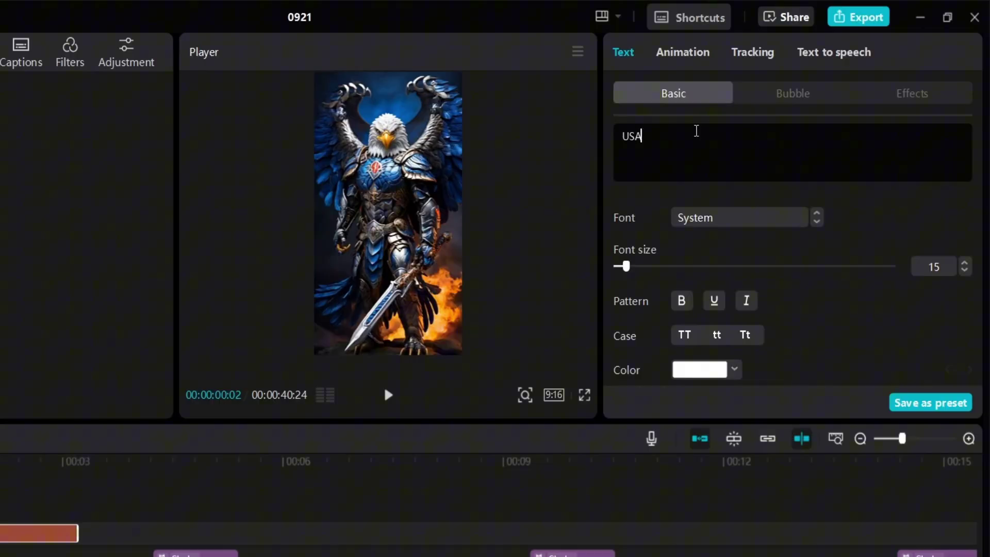
{"action": "left_click", "coordinate": [743, 225]}
{"action": "left_click", "coordinate": [738, 167]}
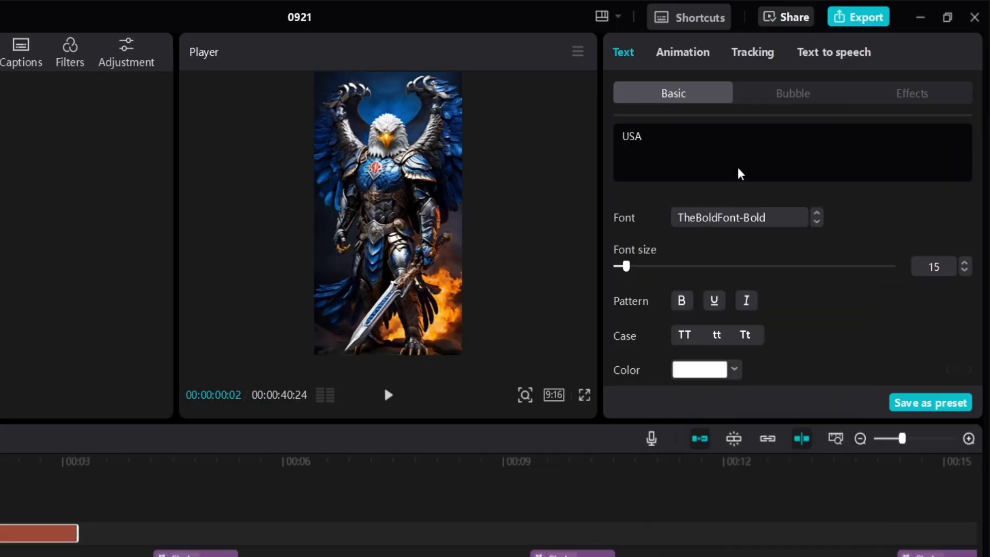
{"action": "left_click", "coordinate": [671, 372]}
{"action": "left_click", "coordinate": [725, 283]}
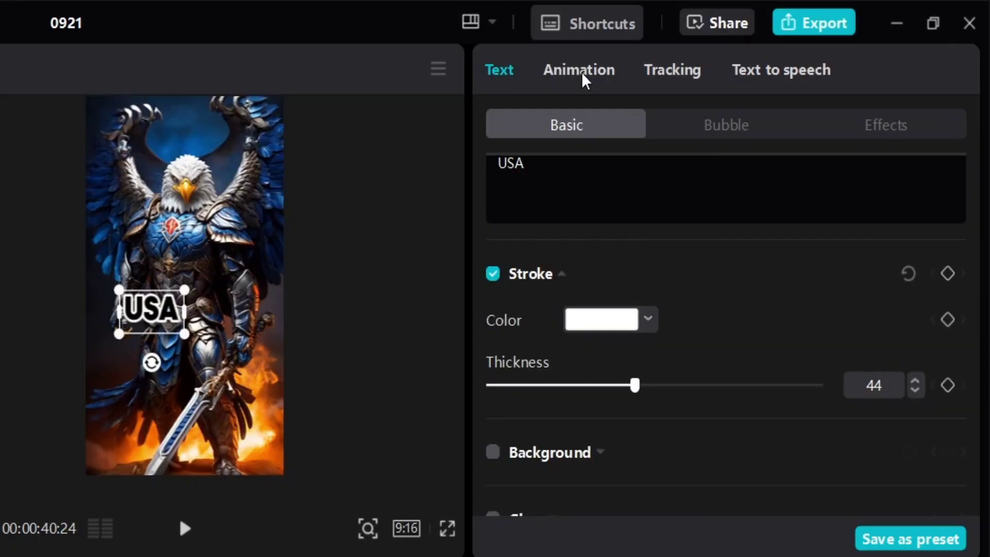
Give the label a Fade Out exit animation and select its text for replacing.
{"action": "left_click", "coordinate": [583, 79]}
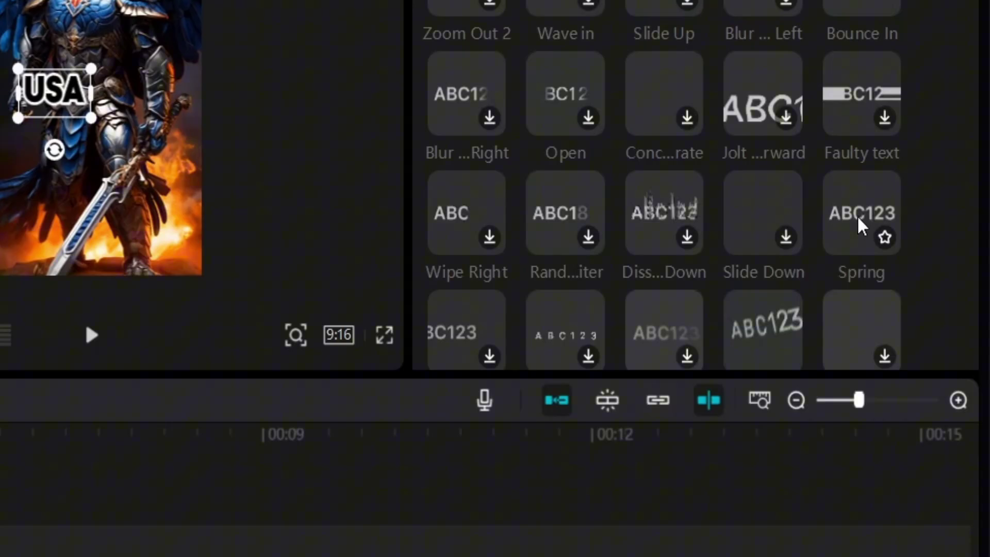
{"action": "left_click", "coordinate": [660, 135]}
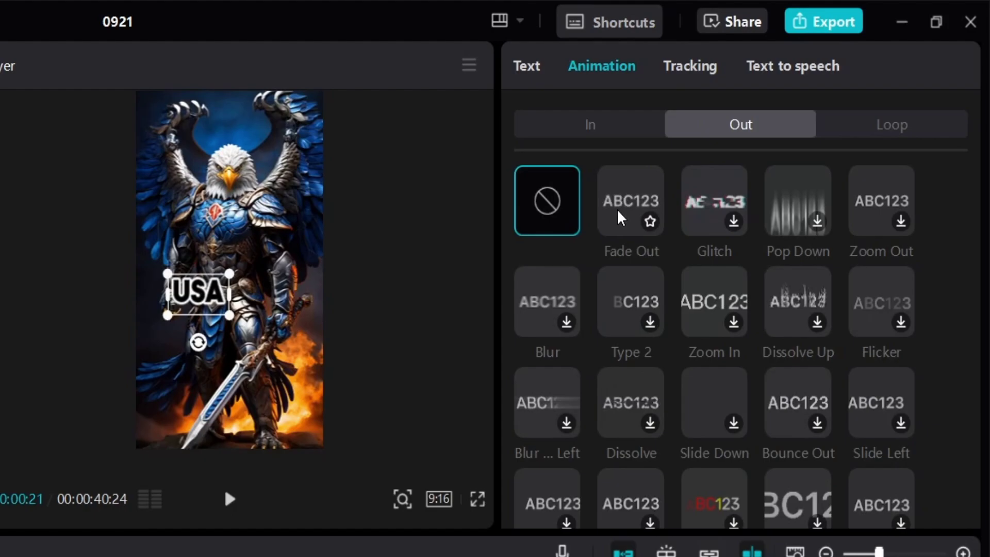
{"action": "left_click", "coordinate": [630, 203]}
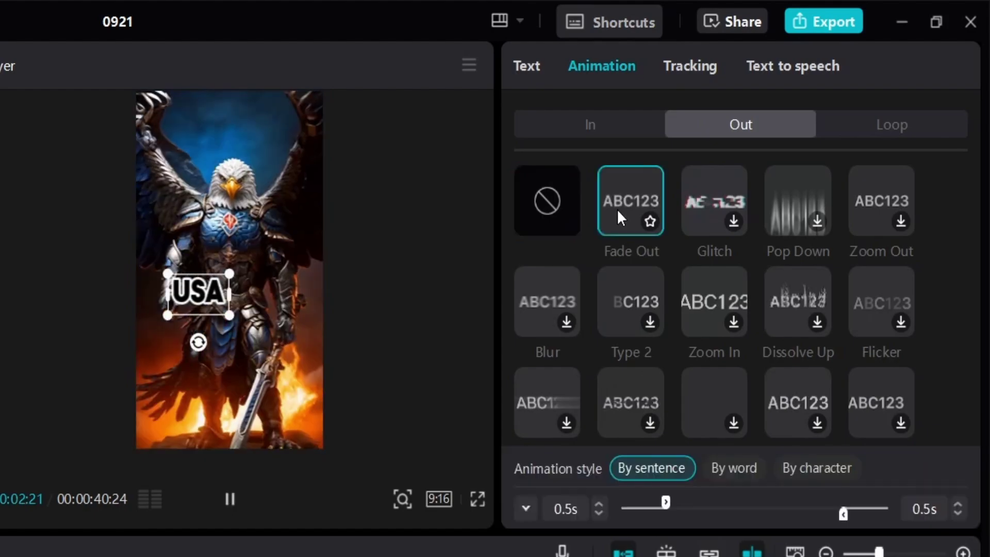
{"action": "left_click_drag", "start_coordinate": [726, 103], "coordinate": [710, 102]}
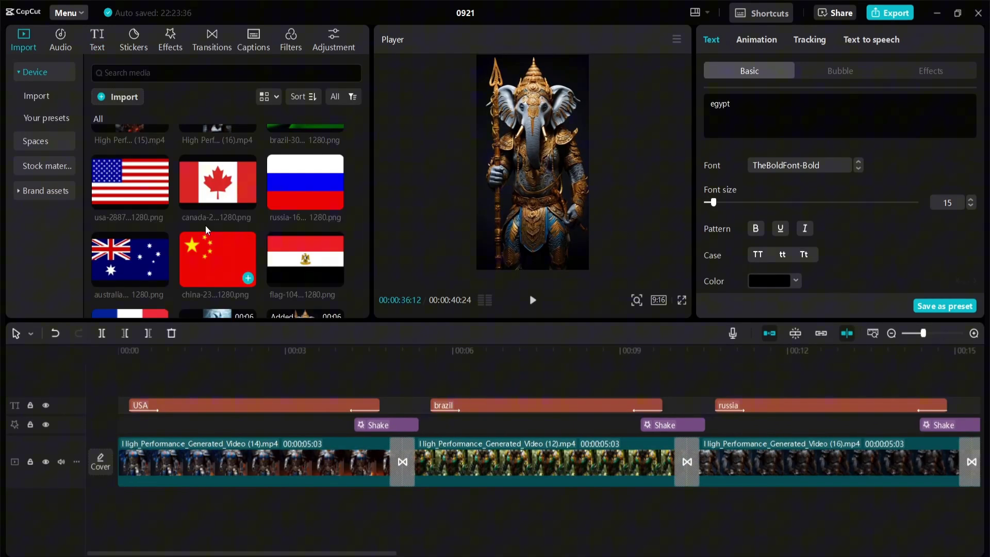
Place the USA flag image on a new track and trim it to match its label.
{"action": "left_click_drag", "start_coordinate": [147, 193], "coordinate": [196, 346]}
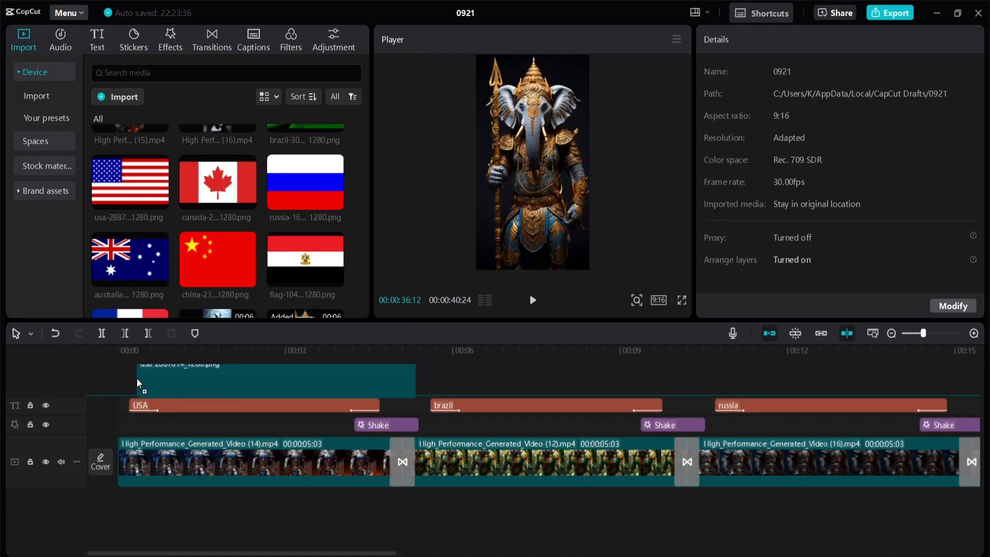
{"action": "left_click_drag", "start_coordinate": [138, 375], "coordinate": [140, 376]}
{"action": "left_click_drag", "start_coordinate": [413, 412], "coordinate": [376, 412]}
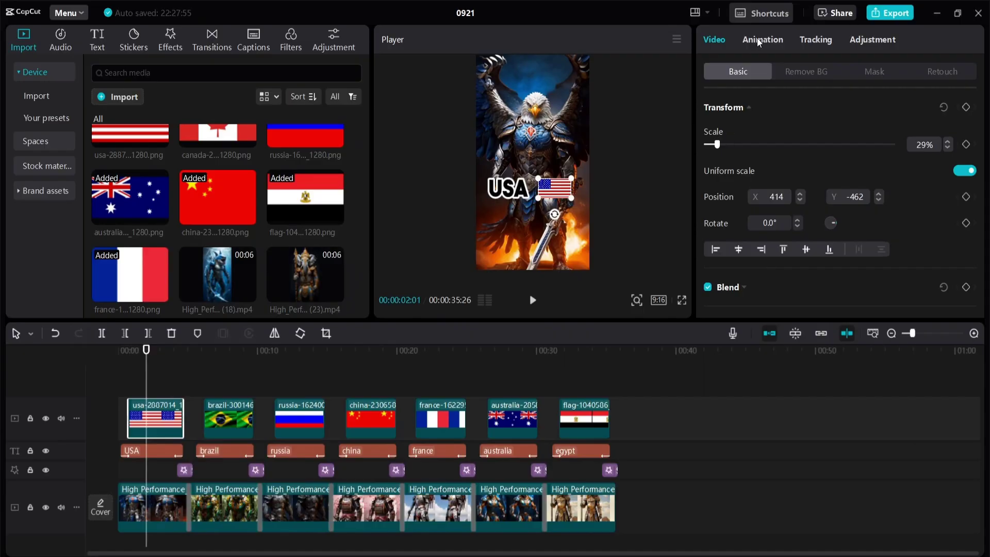
Give the USA flag a Shake 1 entry and a Fade Out exit animation.
{"action": "left_click", "coordinate": [761, 40]}
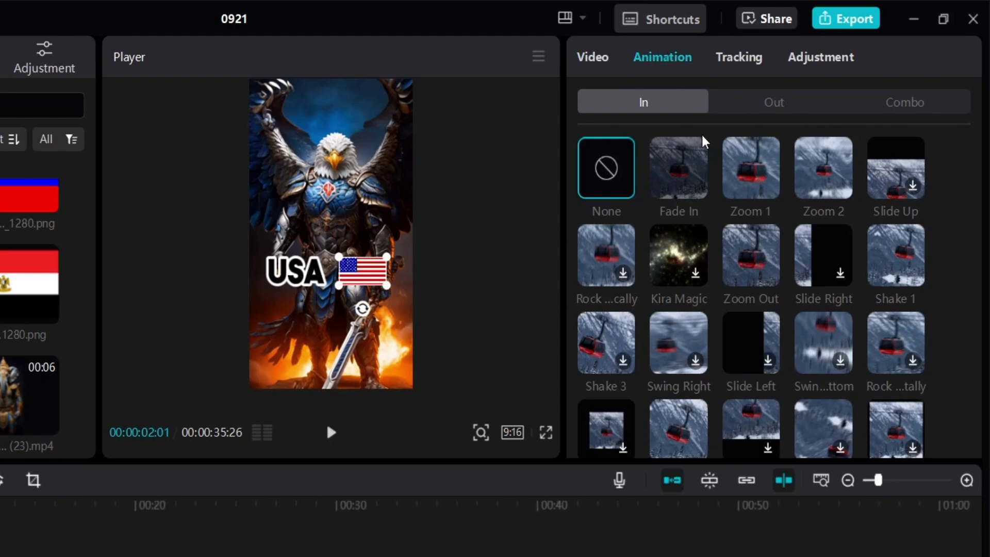
{"action": "left_click", "coordinate": [896, 272]}
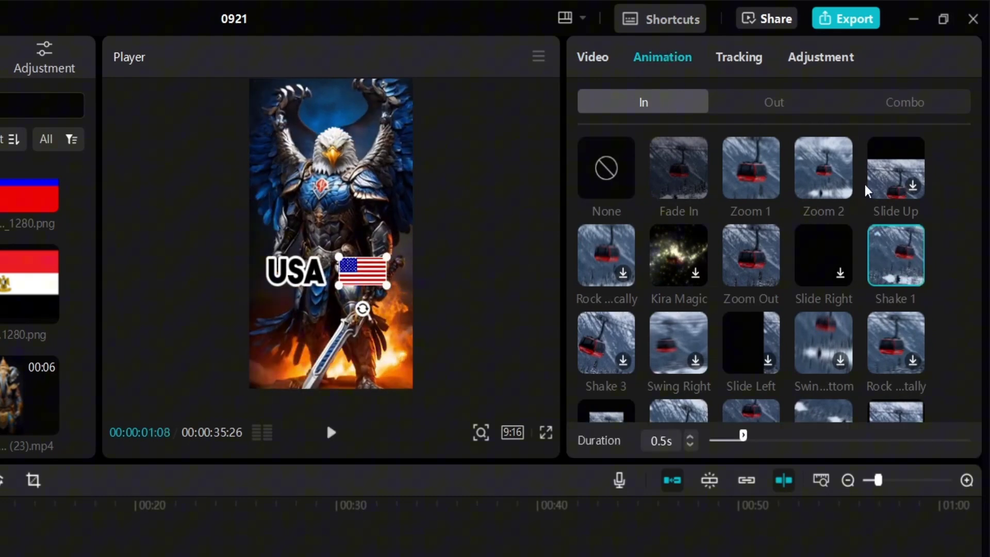
{"action": "left_click", "coordinate": [785, 113]}
{"action": "left_click", "coordinate": [679, 178]}
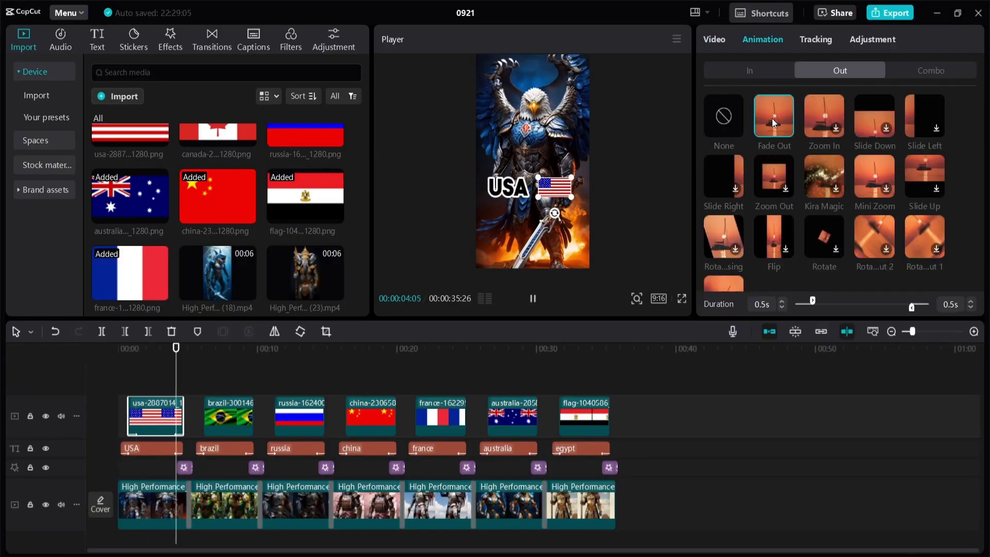
Apply the Shake 1 entry to the brazil and russia flags and preview it.
{"action": "left_click", "coordinate": [228, 415]}
{"action": "left_click", "coordinate": [299, 415]}
{"action": "left_click", "coordinate": [750, 70]}
{"action": "key", "text": "space"}
{"action": "left_click", "coordinate": [825, 71]}
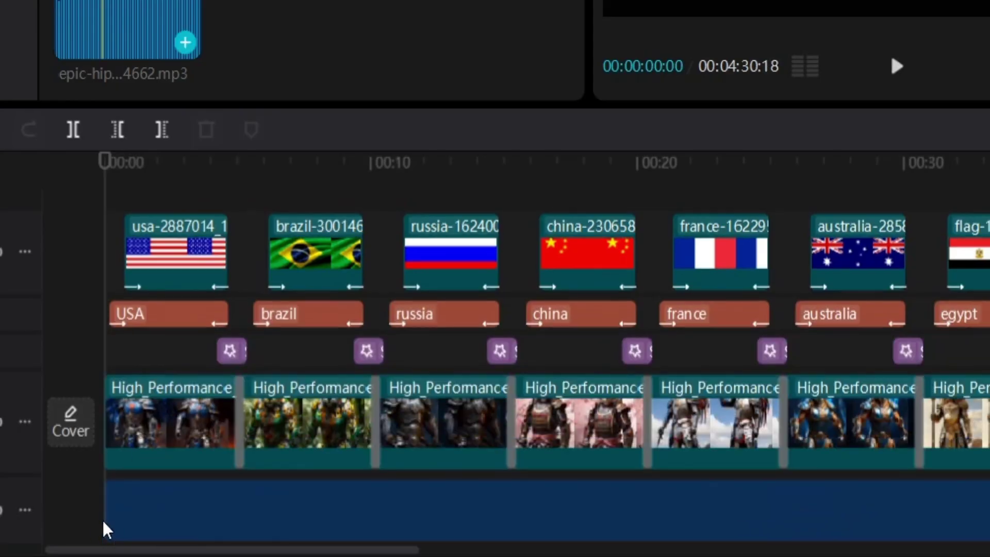
Preview the monster sound effect and place it on a new audio track at 00:00.
{"action": "left_click", "coordinate": [217, 276]}
{"action": "left_click_drag", "start_coordinate": [217, 276], "coordinate": [117, 537]}
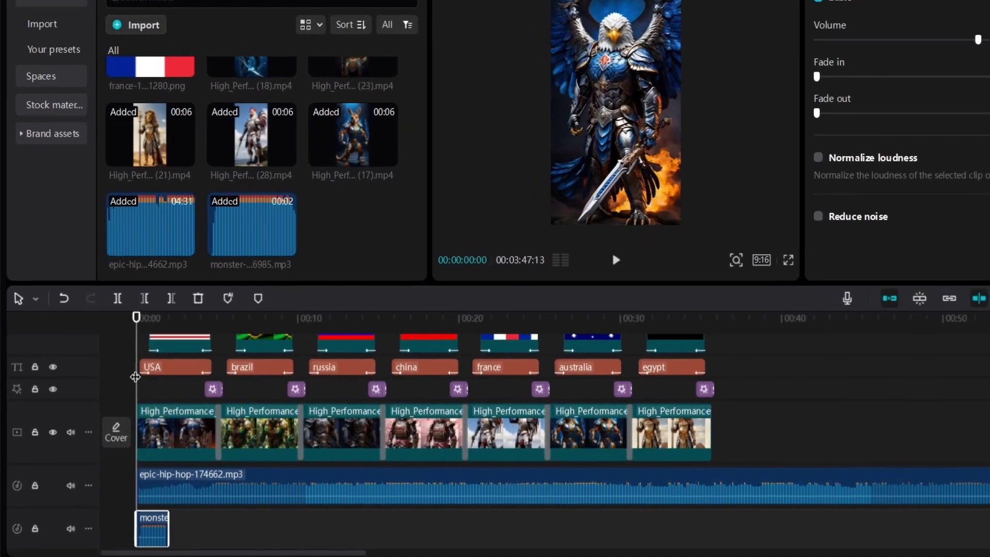